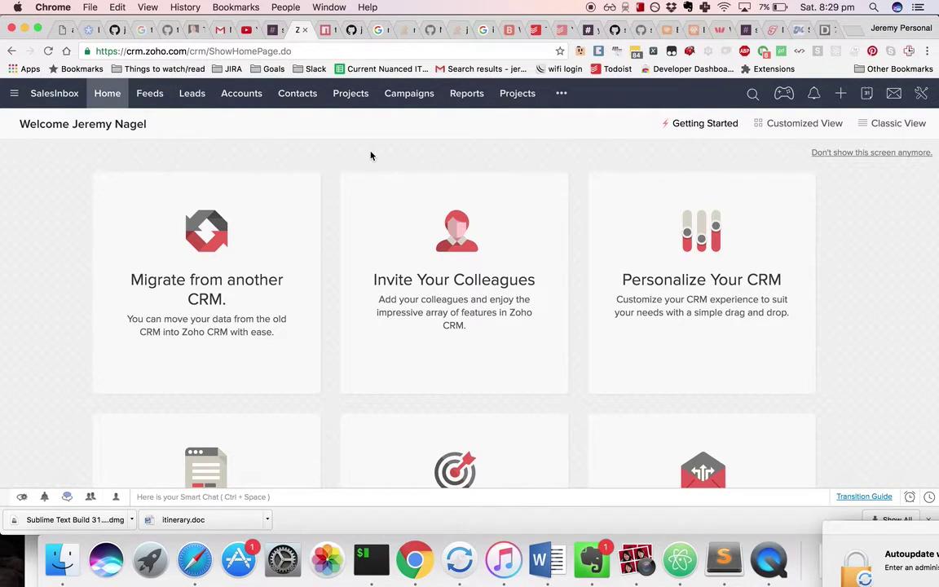
Open the Test record in the Leads module and view the related lists at its end
{"action": "left_click", "coordinate": [192, 94]}
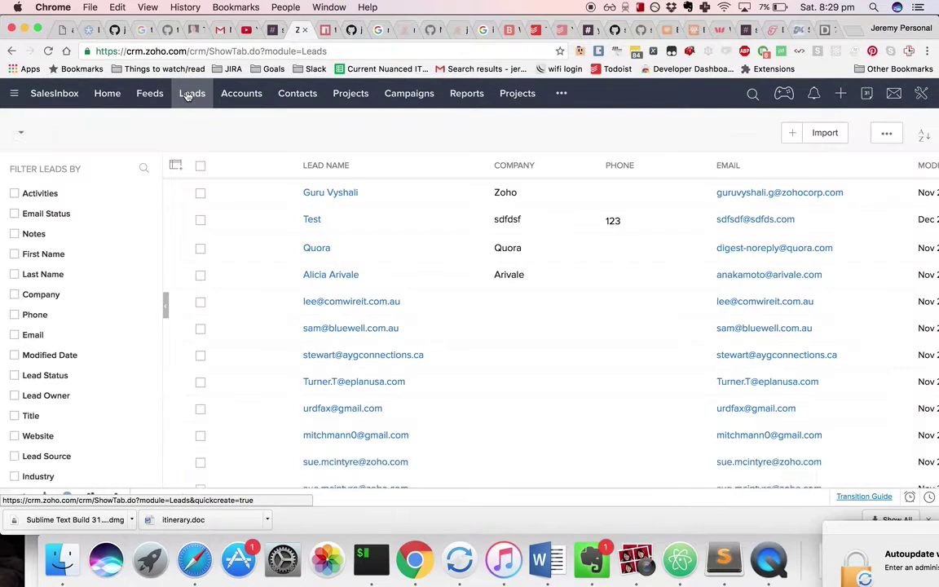
{"action": "left_click", "coordinate": [312, 220]}
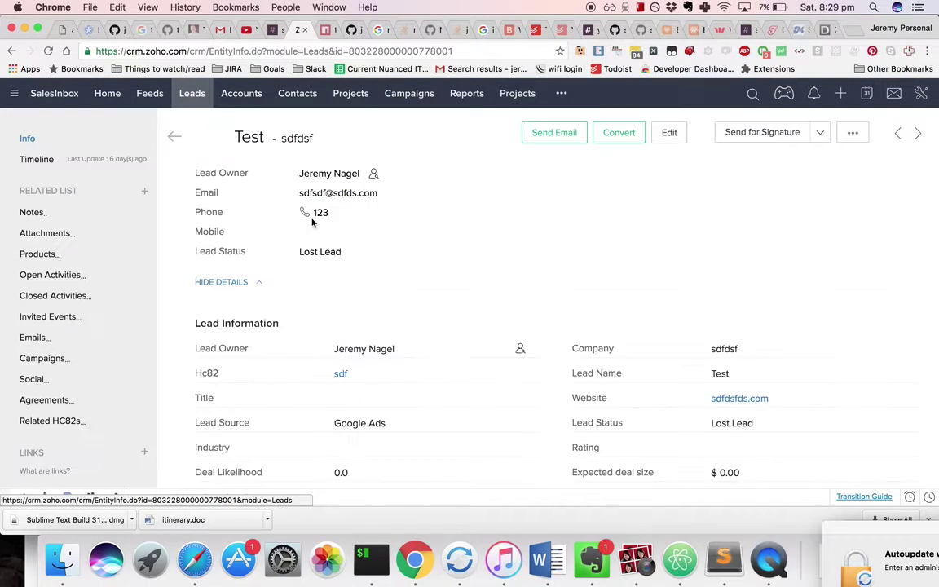
{"action": "scroll", "coordinate": [312, 222], "scroll_direction": "down", "scroll_amount": 10}
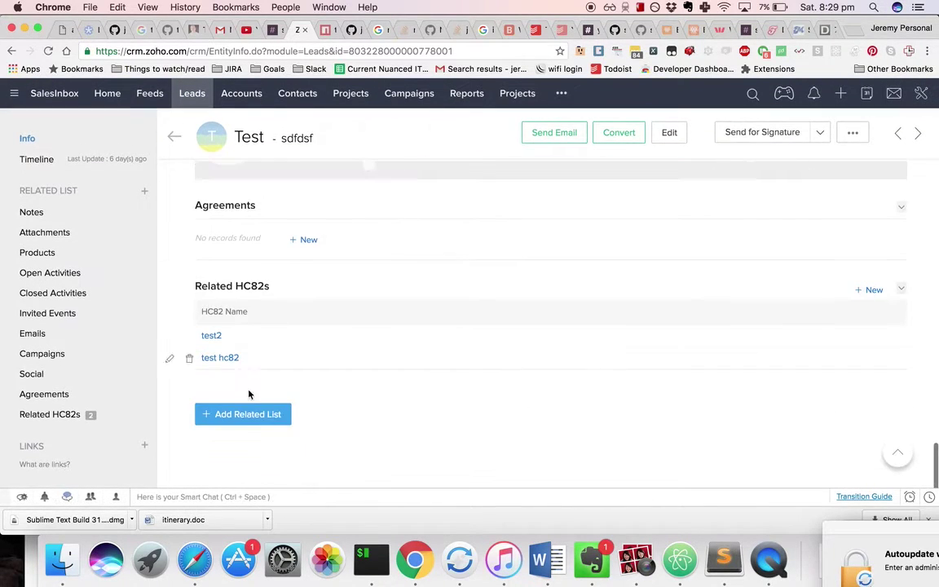
Check which unselected related lists can be added to the Test lead, and close the dialog without adding any
{"action": "left_click", "coordinate": [246, 415]}
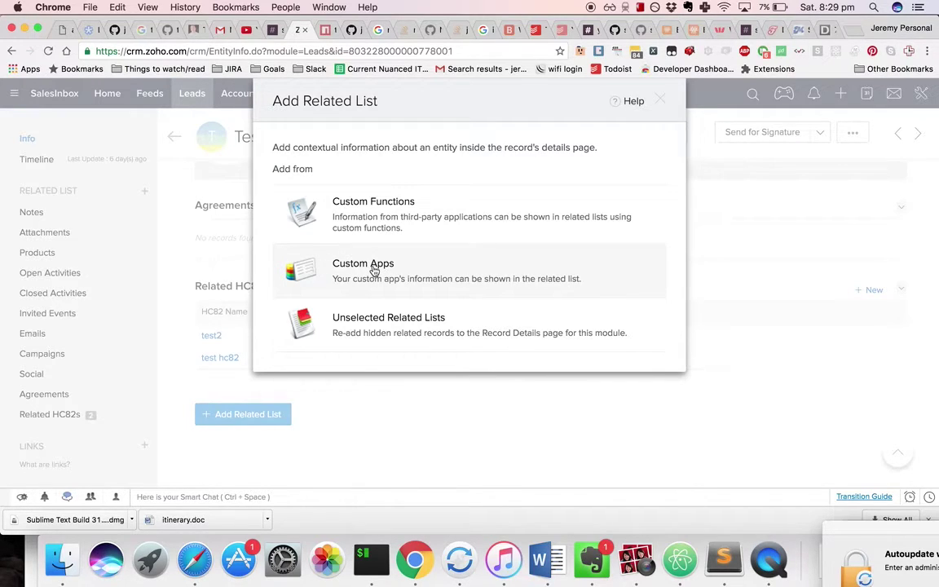
{"action": "left_click", "coordinate": [377, 317]}
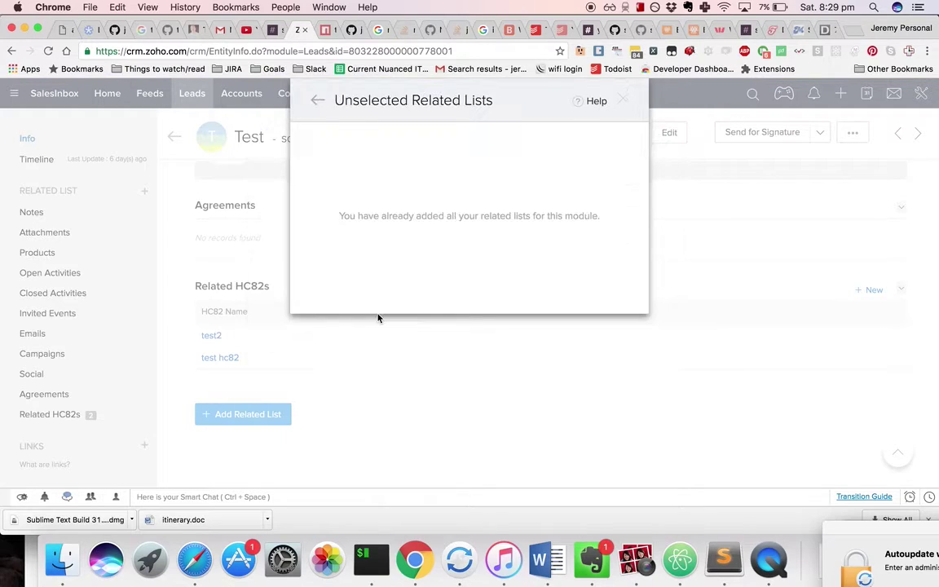
{"action": "left_click", "coordinate": [318, 99]}
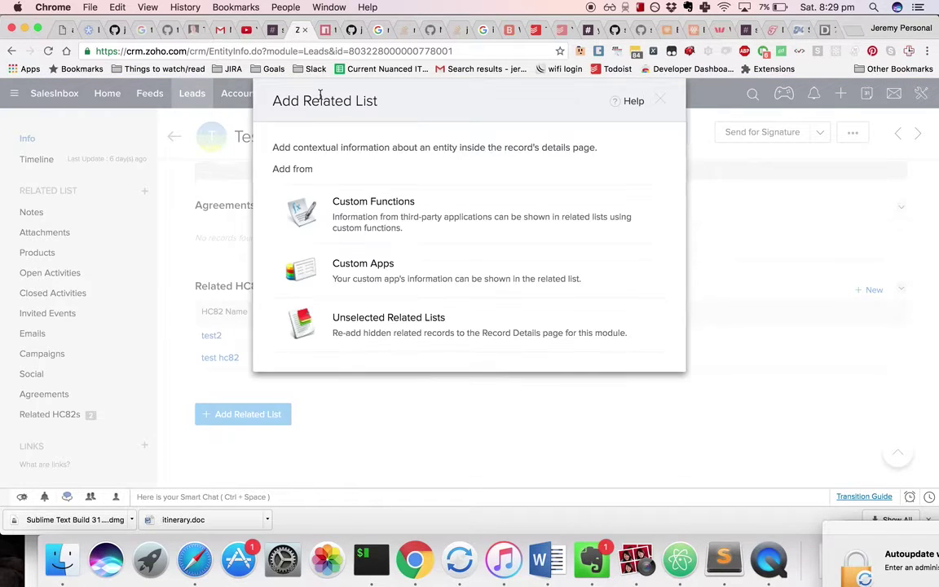
{"action": "left_click", "coordinate": [662, 101]}
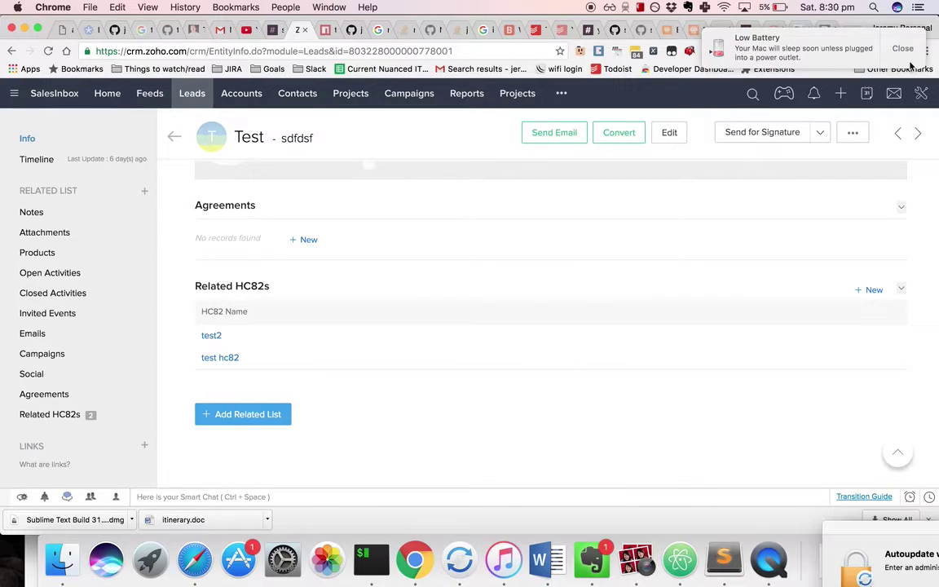
Open the module customization list in Setup and look through the existing modules down to the custom HC82s module
{"action": "left_click", "coordinate": [921, 94]}
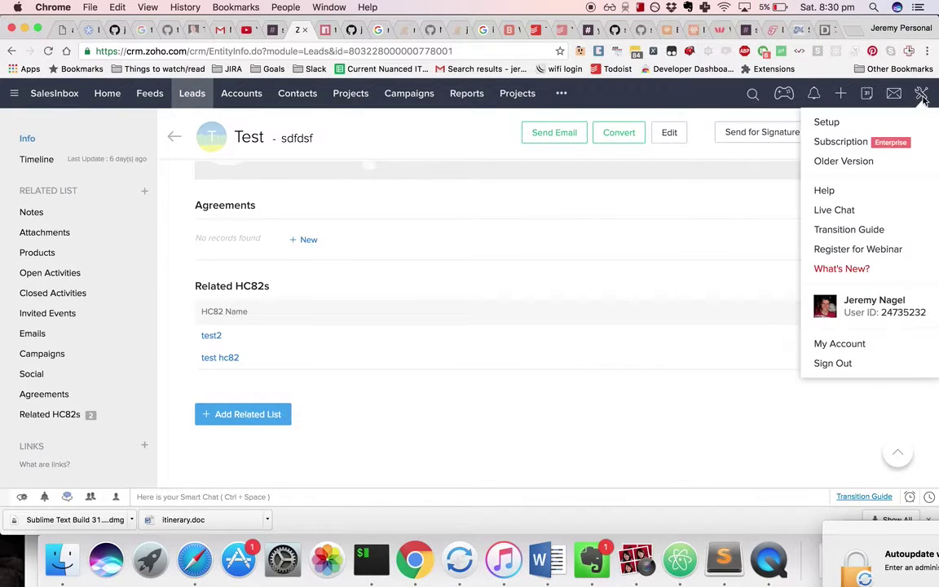
{"action": "left_click", "coordinate": [873, 122]}
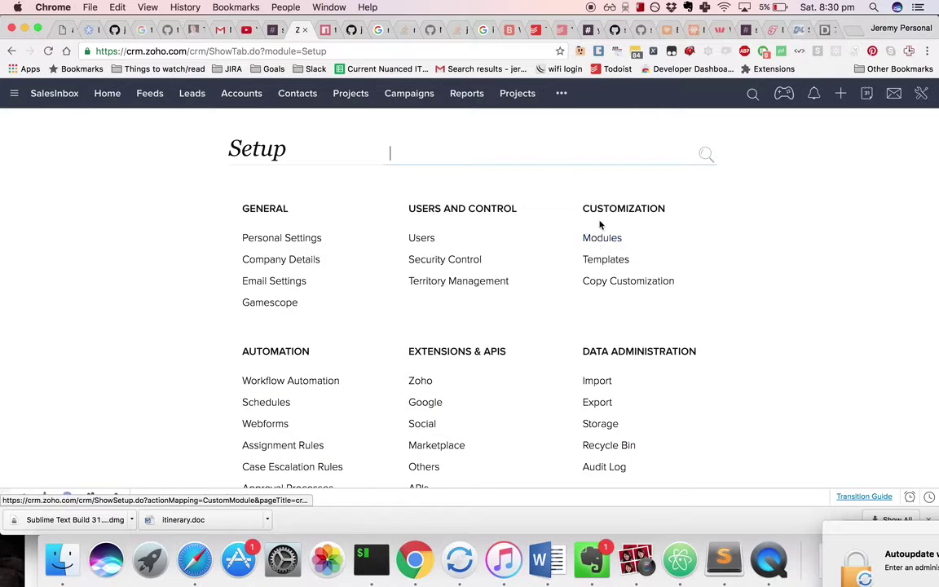
{"action": "left_click", "coordinate": [596, 238]}
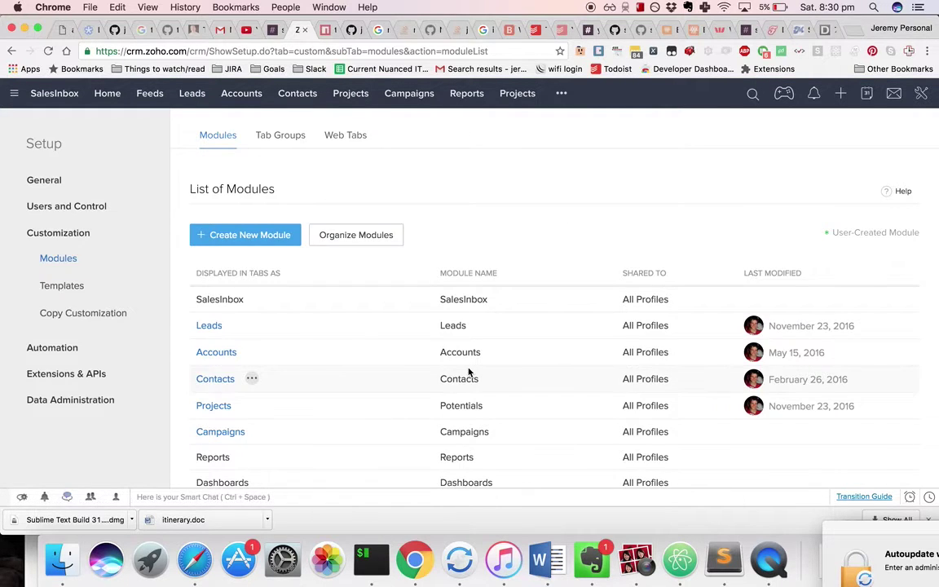
{"action": "scroll", "coordinate": [424, 326], "scroll_direction": "down", "scroll_amount": 2}
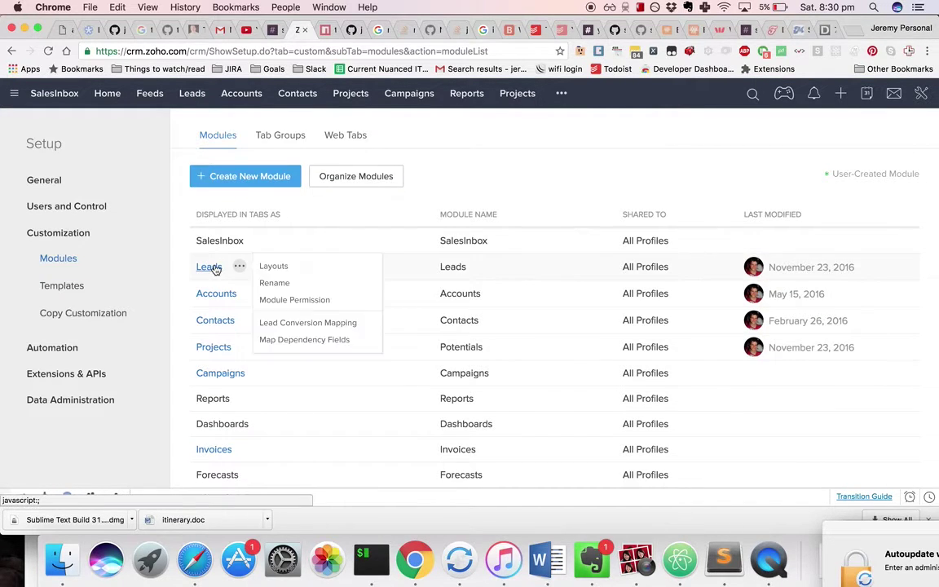
{"action": "scroll", "coordinate": [214, 268], "scroll_direction": "down", "scroll_amount": 10}
{"action": "mouse_move", "coordinate": [243, 339]}
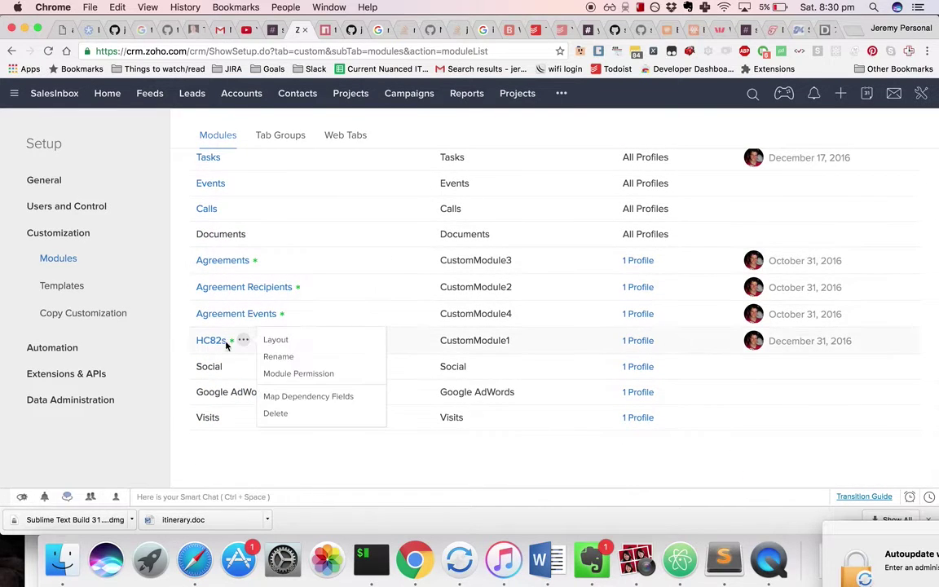
{"action": "scroll", "coordinate": [219, 345], "scroll_direction": "up", "scroll_amount": 10}
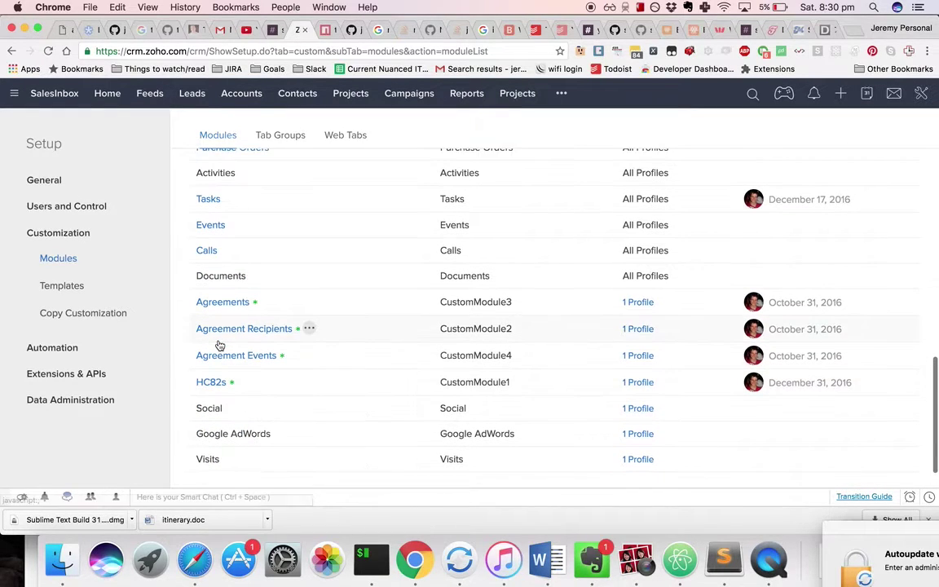
Start a new custom module with the plural name Tests and the singular name Test
{"action": "left_click", "coordinate": [240, 236]}
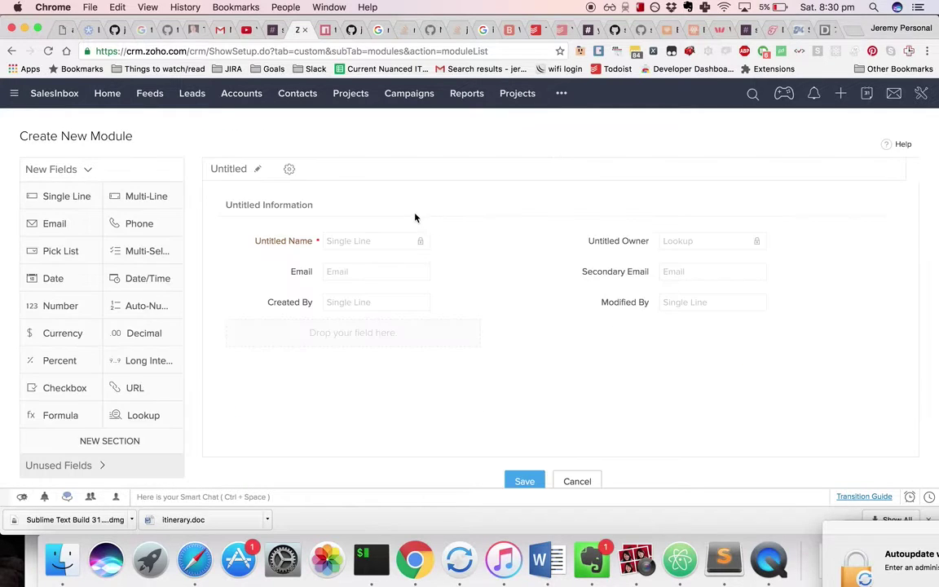
{"action": "left_click", "coordinate": [254, 172]}
{"action": "type", "text": "Test"}
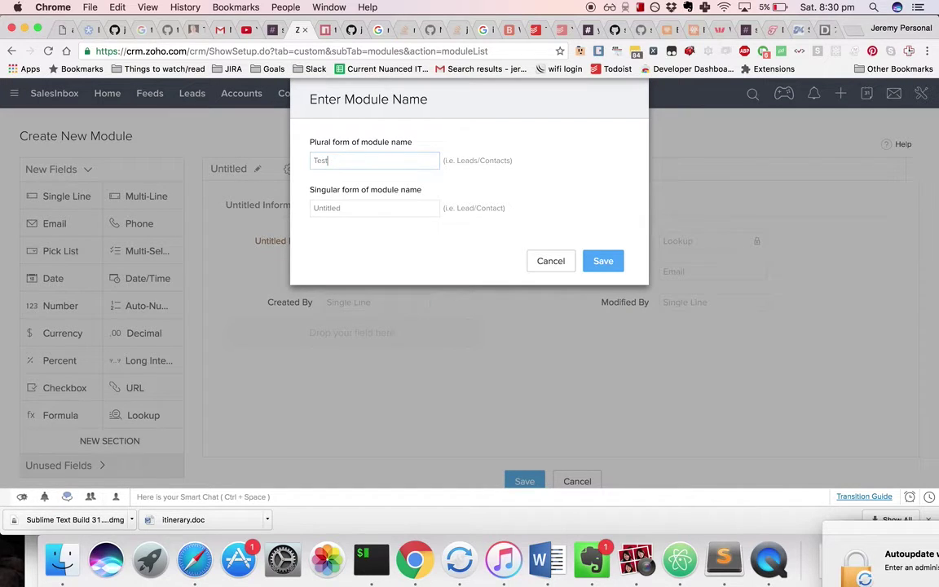
{"action": "key", "text": "Tab"}
{"action": "left_click", "coordinate": [327, 160]}
{"action": "left_click", "coordinate": [603, 261]}
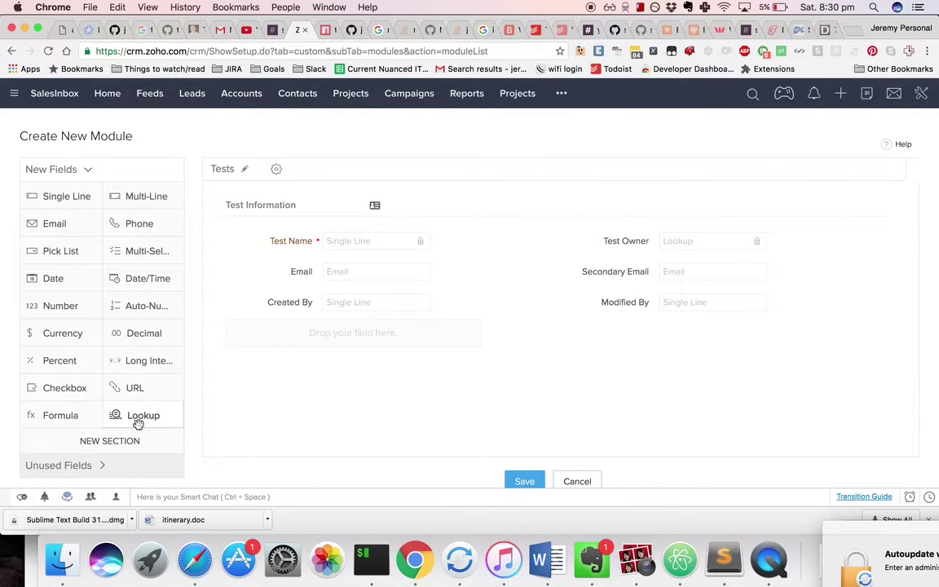
Add a Leads lookup field labelled Lead with related list title Related Tests, and save the module with access for the Administrator profile
{"action": "left_click_drag", "start_coordinate": [139, 424], "coordinate": [604, 339]}
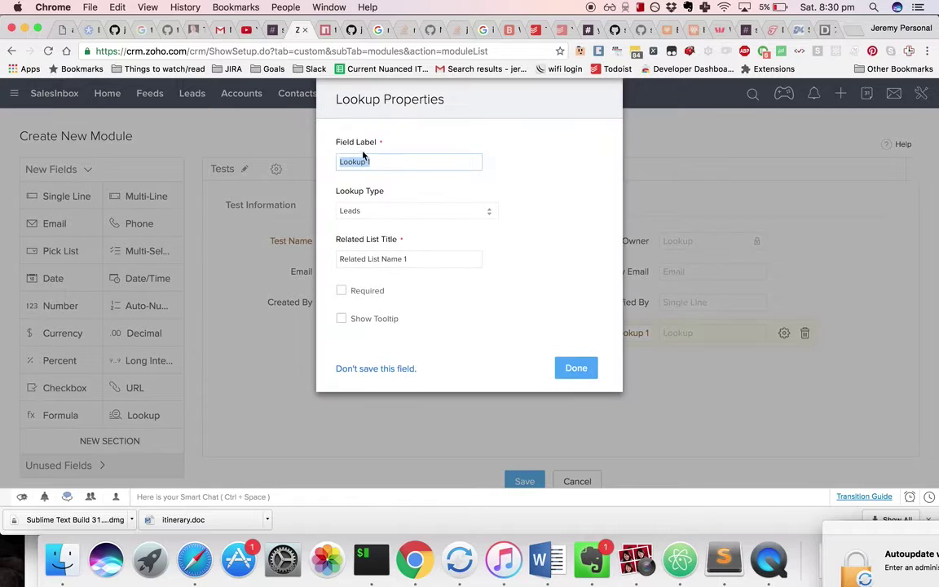
{"action": "type", "text": "Lead"}
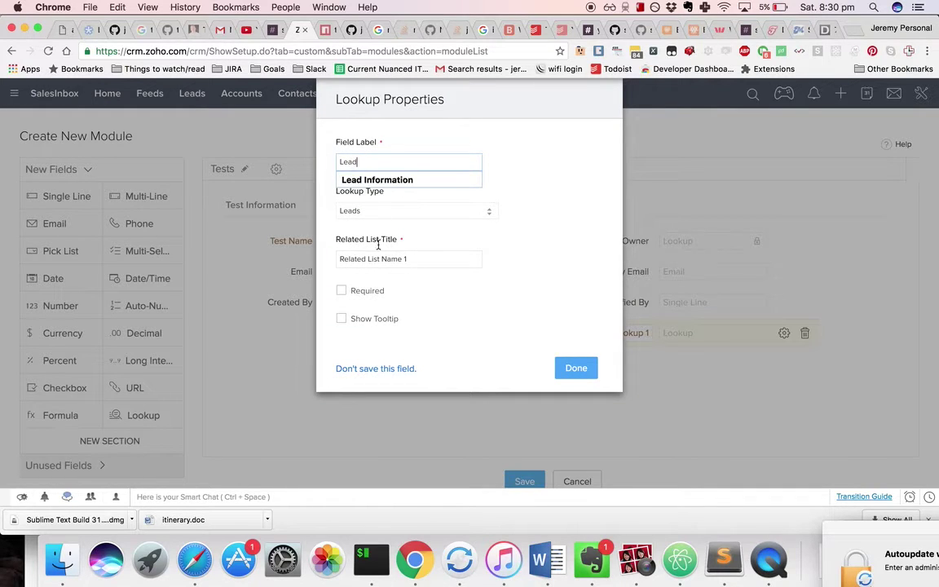
{"action": "left_click", "coordinate": [382, 253]}
{"action": "key", "text": "super+a"}
{"action": "type", "text": "Rel"}
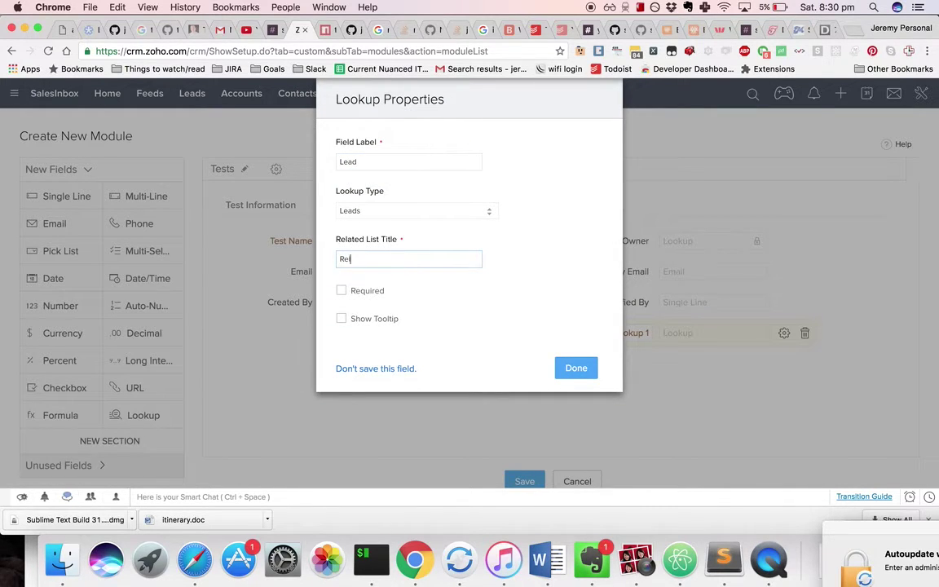
{"action": "type", "text": "ated Tests"}
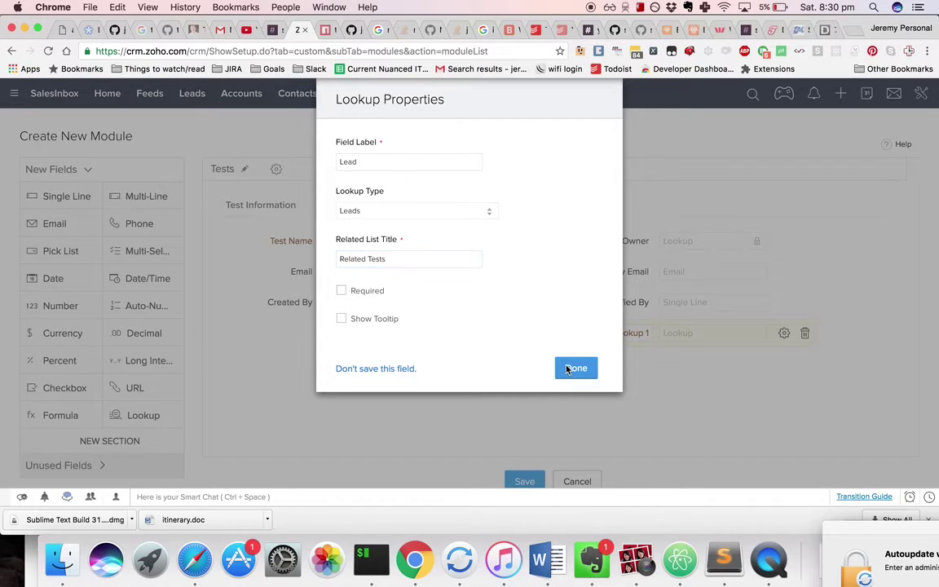
{"action": "left_click", "coordinate": [569, 369]}
{"action": "left_click", "coordinate": [525, 481]}
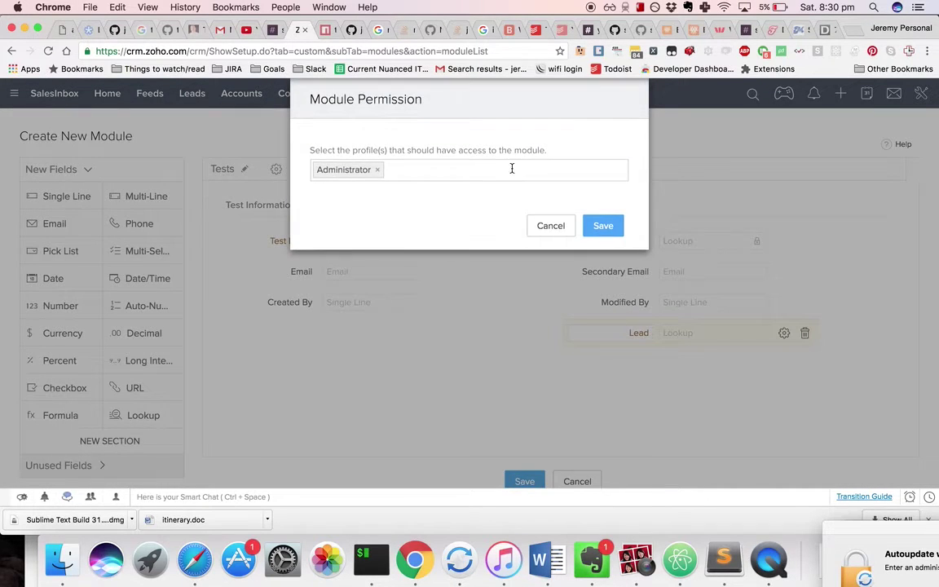
{"action": "left_click", "coordinate": [603, 225]}
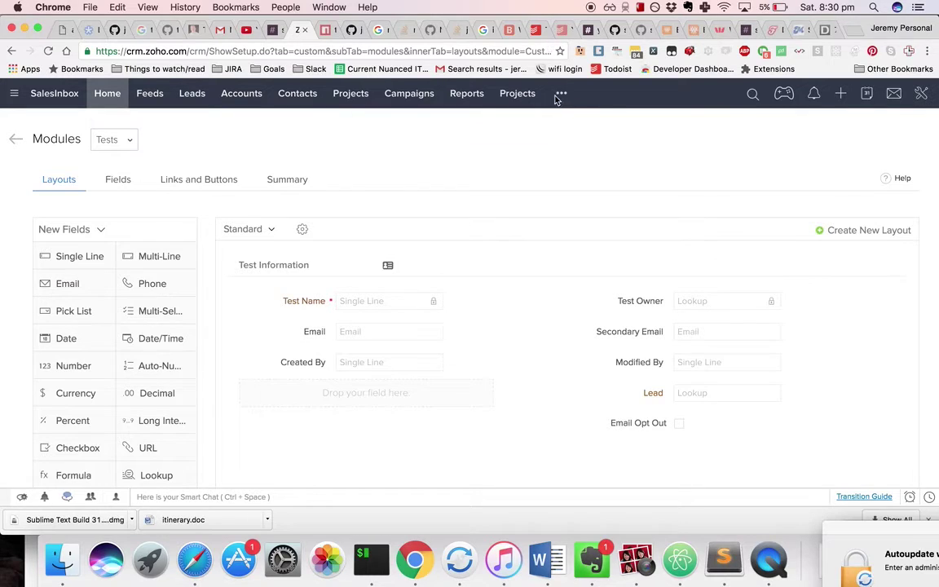
Create and save a record named test in the Tests module, with the Test lead in its Lead lookup
{"action": "mouse_move", "coordinate": [561, 96]}
{"action": "left_click", "coordinate": [583, 414]}
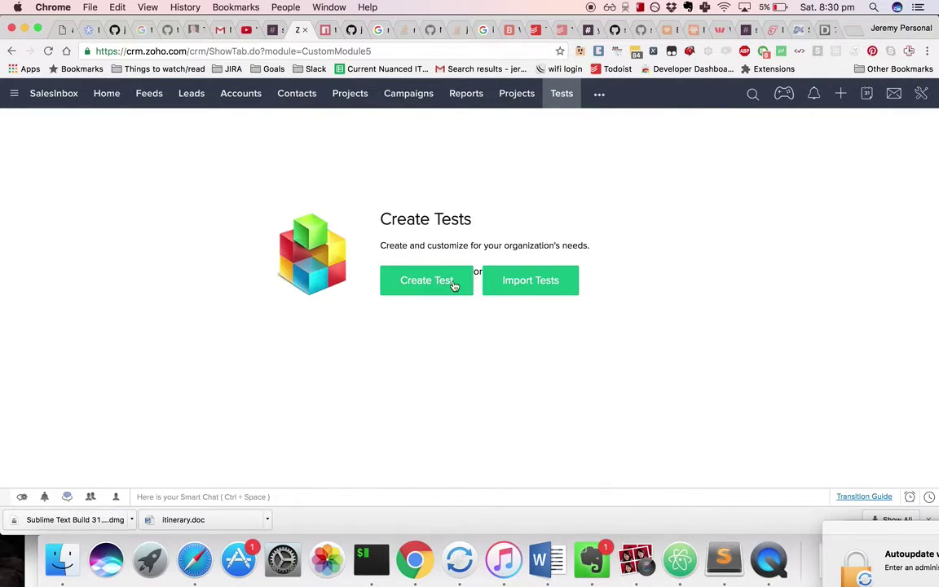
{"action": "left_click", "coordinate": [453, 283]}
{"action": "type", "text": "test"}
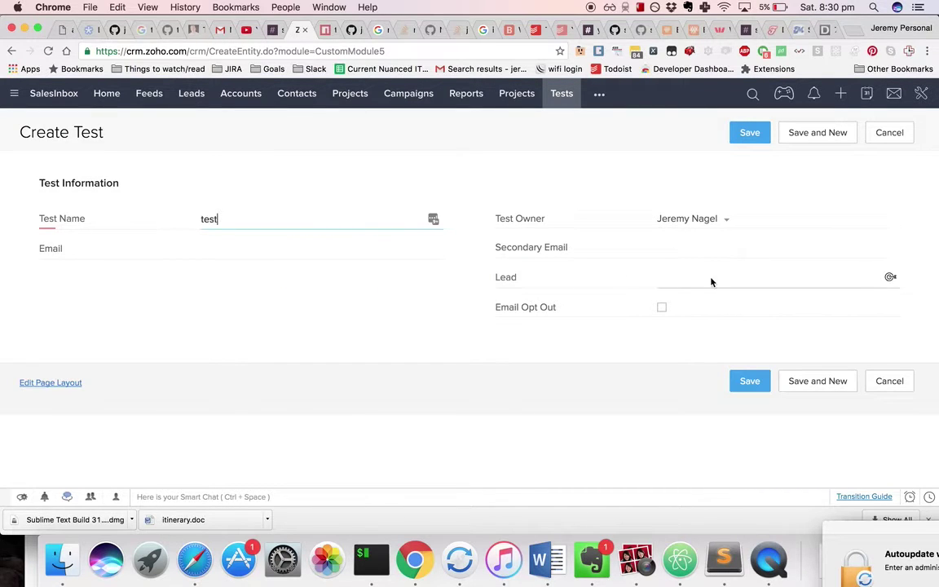
{"action": "left_click", "coordinate": [888, 276]}
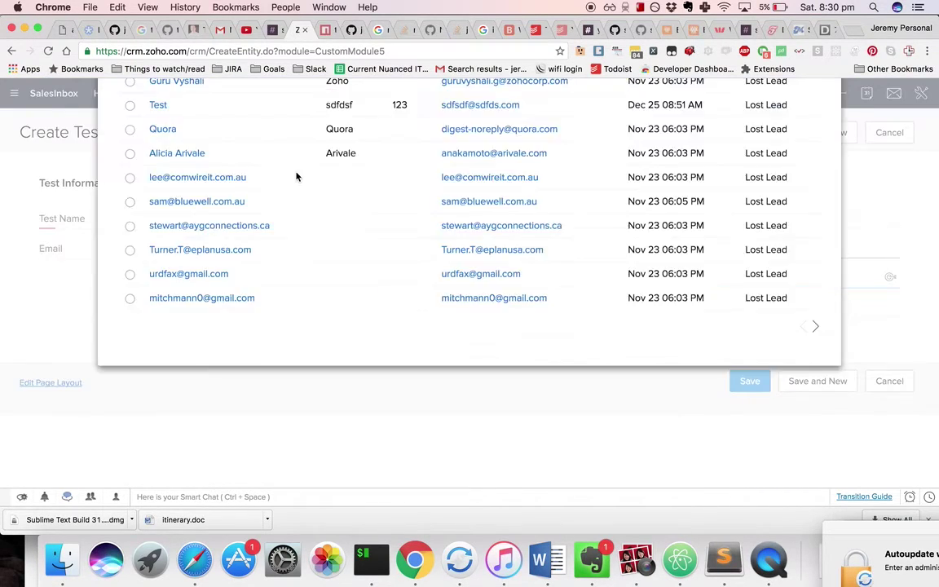
{"action": "left_click", "coordinate": [130, 183]}
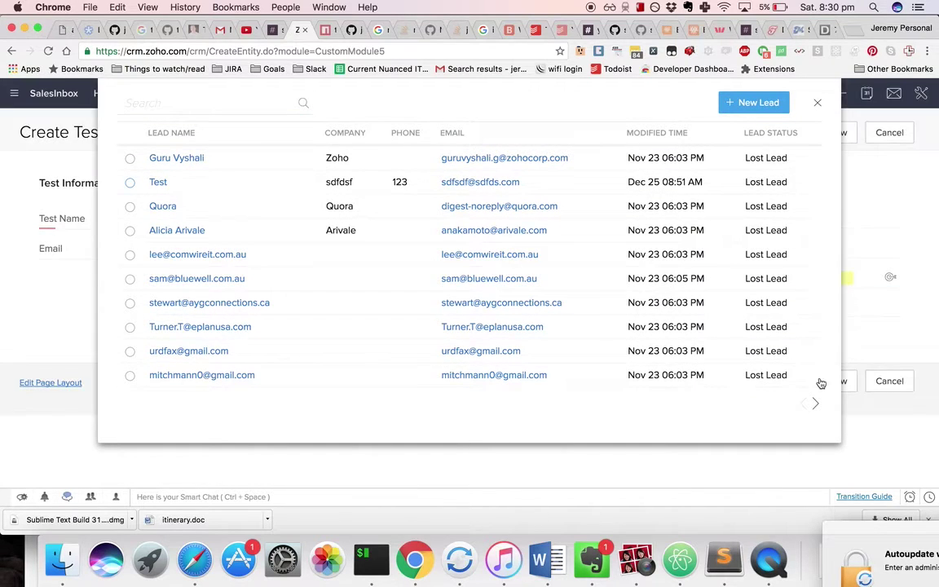
{"action": "left_click", "coordinate": [749, 380]}
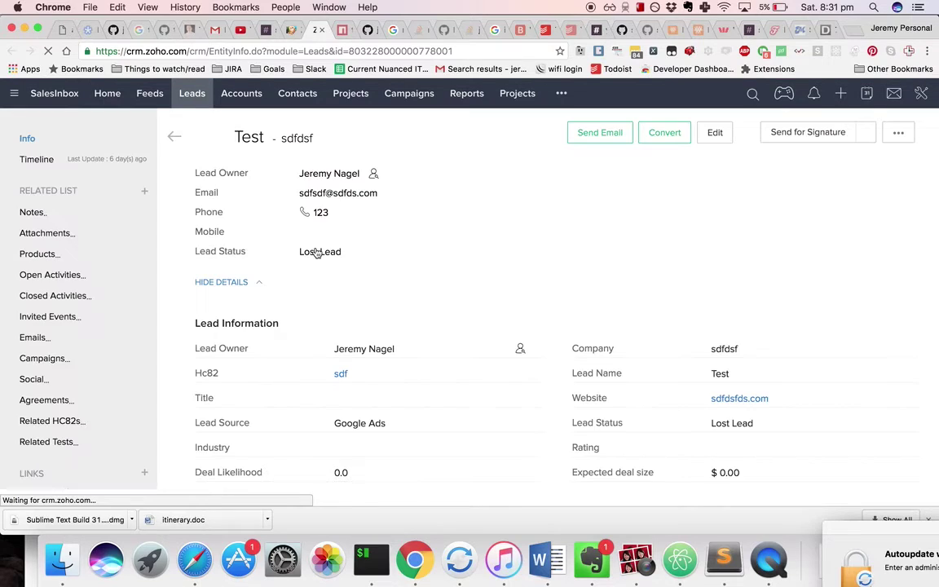
View the Related Tests list on the Test lead's record and compare it with the Related HC82s list
{"action": "left_click", "coordinate": [60, 436]}
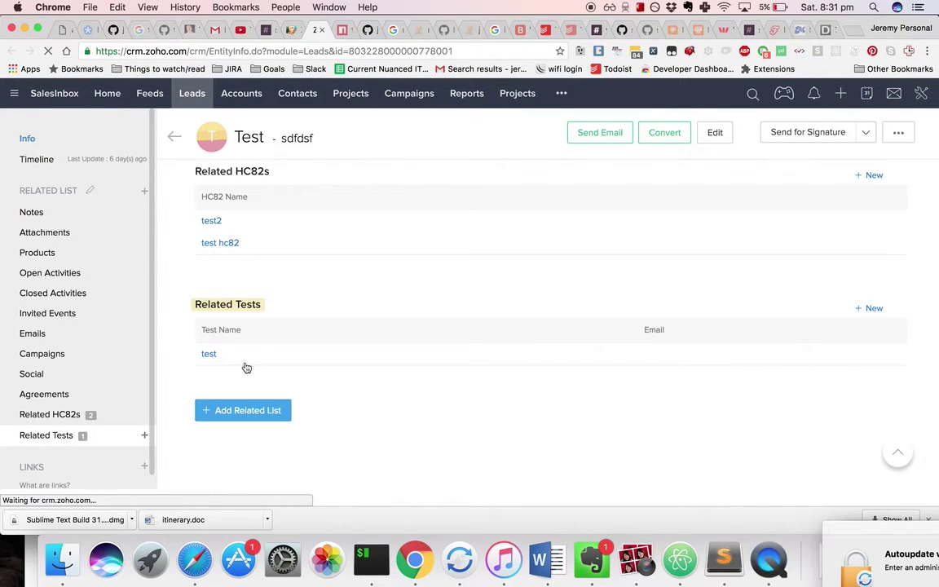
{"action": "scroll", "coordinate": [238, 309], "scroll_direction": "up", "scroll_amount": 3}
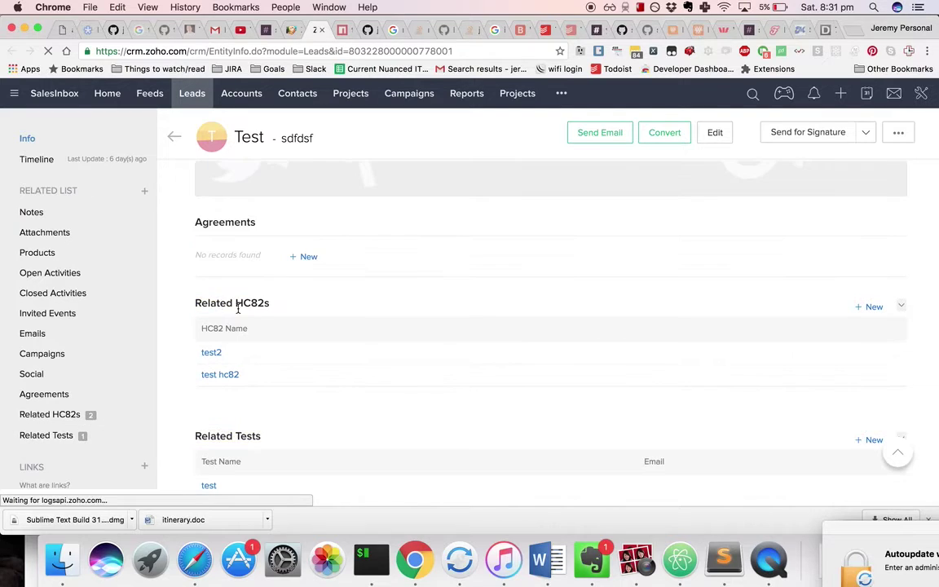
{"action": "scroll", "coordinate": [279, 340], "scroll_direction": "down", "scroll_amount": 2}
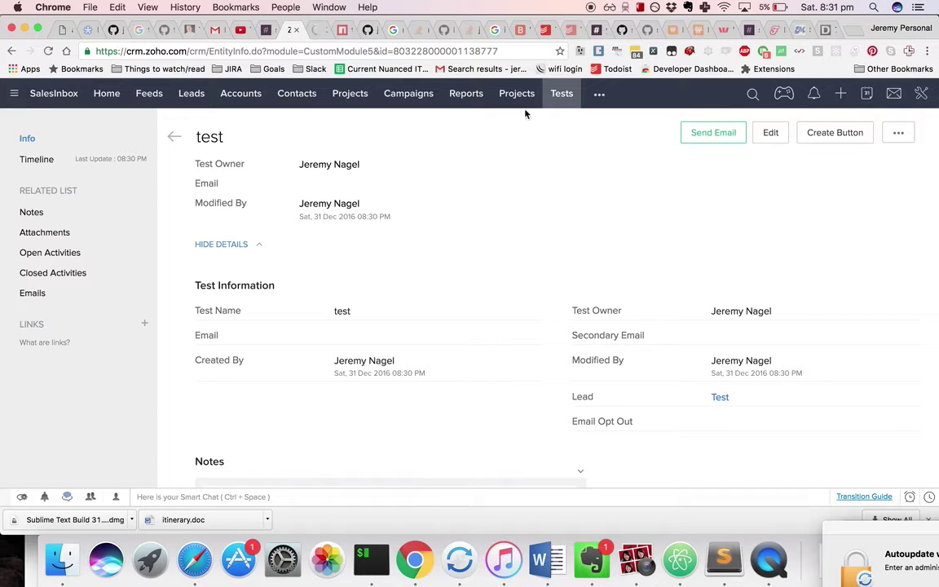
Create and save a second Tests record named blah, linked to the Test lead
{"action": "left_click", "coordinate": [569, 95]}
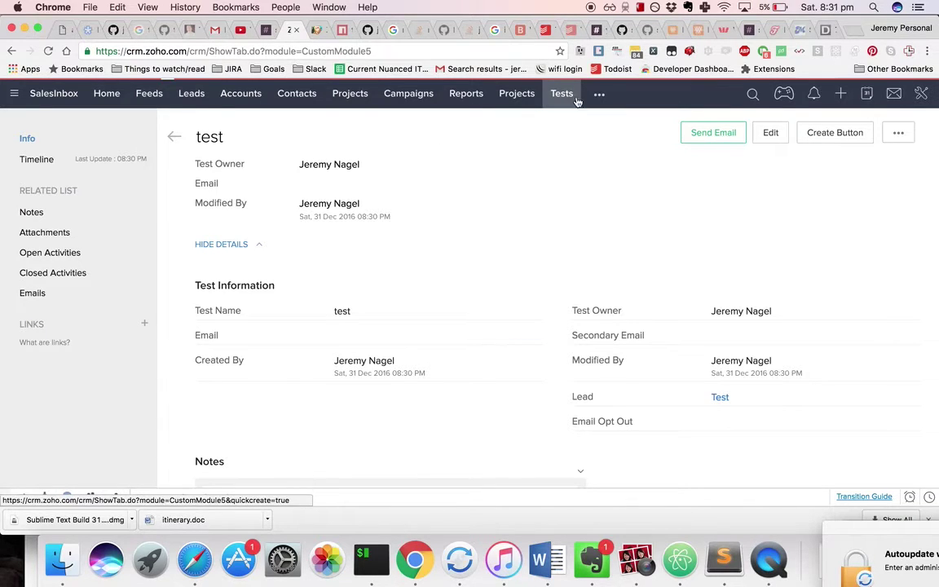
{"action": "left_click", "coordinate": [792, 132]}
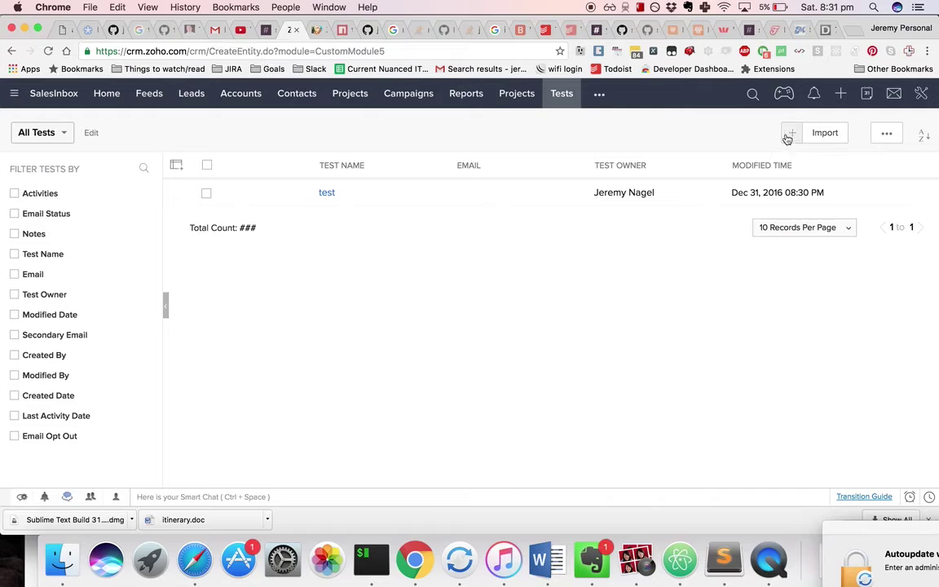
{"action": "type", "text": "bl"}
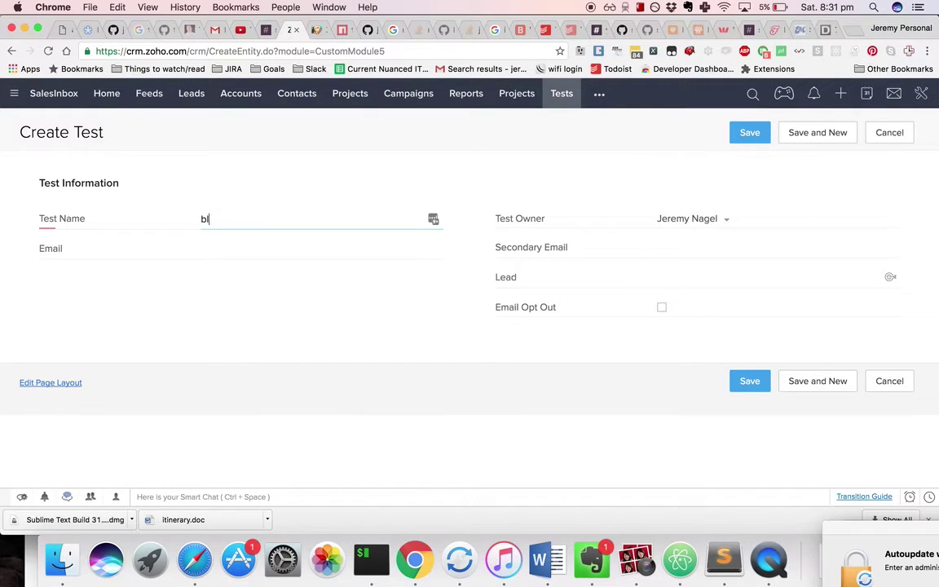
{"action": "type", "text": "ah"}
{"action": "left_click", "coordinate": [891, 276]}
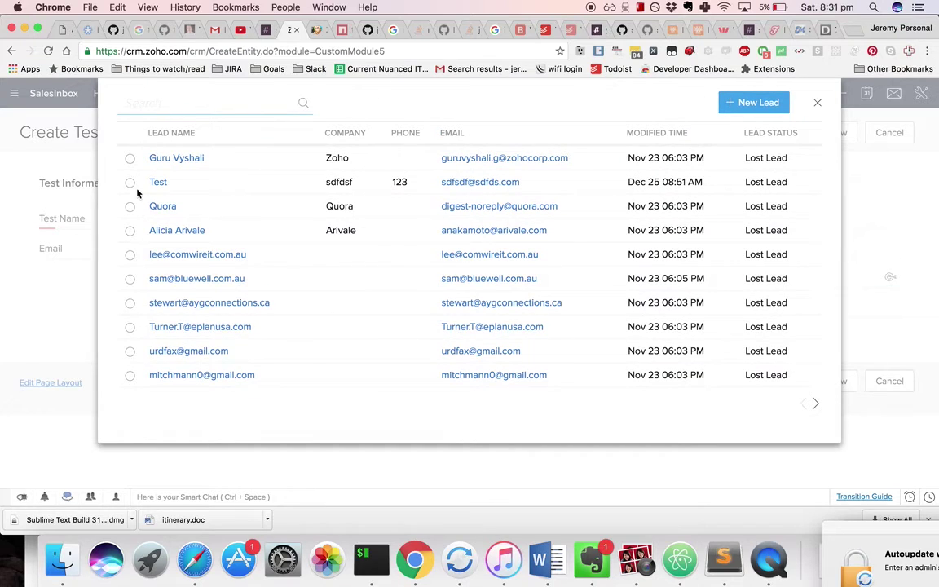
{"action": "left_click", "coordinate": [130, 182]}
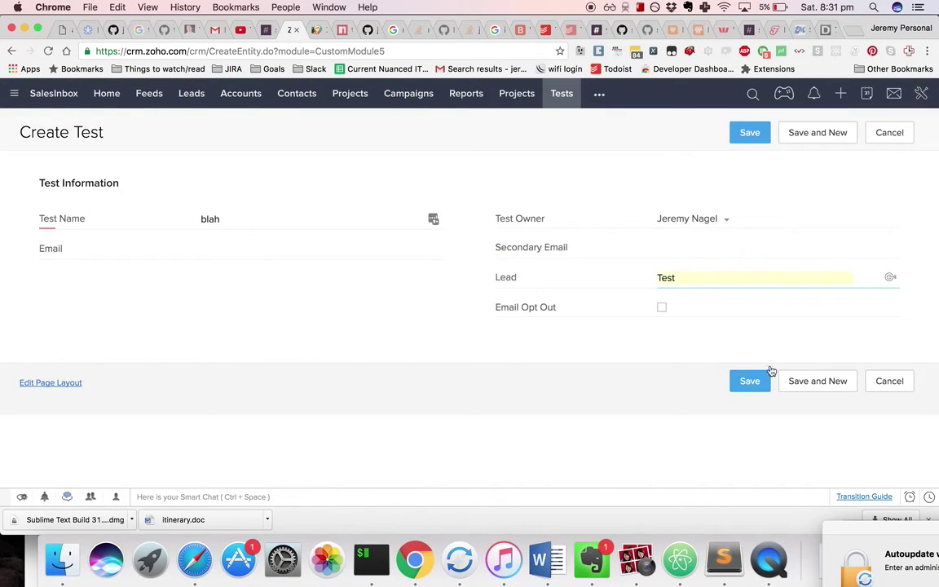
{"action": "left_click", "coordinate": [750, 382]}
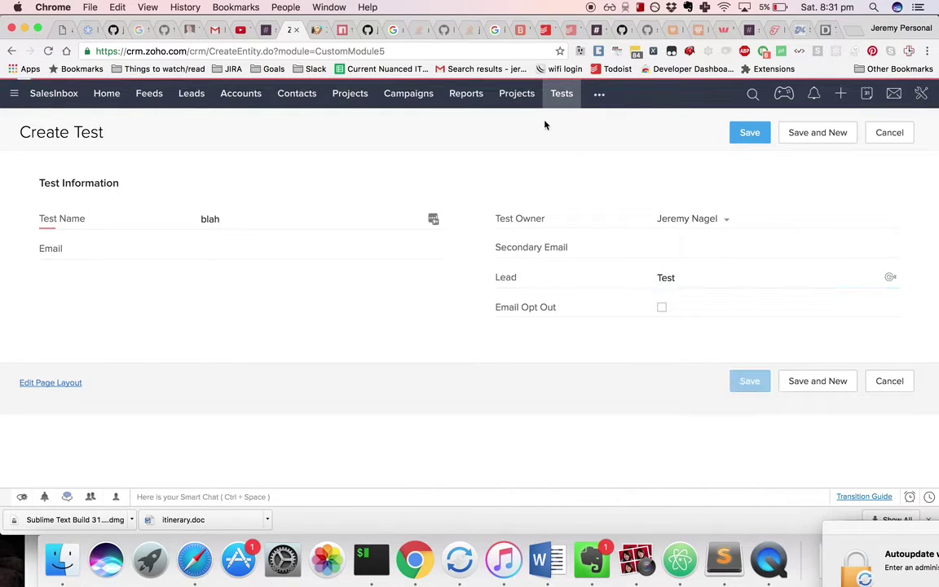
Return to the Test lead's record and check its Related Tests list for the linked records
{"action": "left_click", "coordinate": [315, 31]}
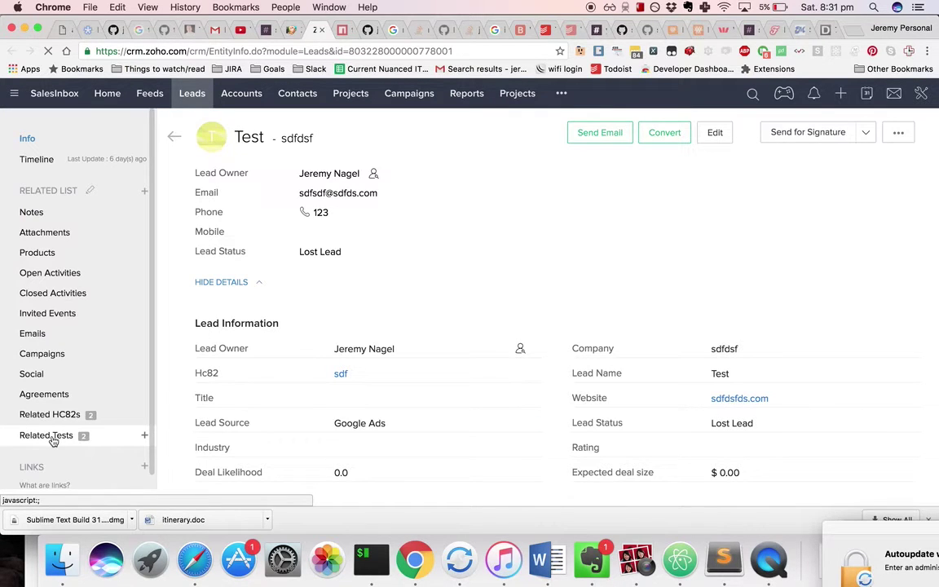
{"action": "left_click", "coordinate": [49, 435]}
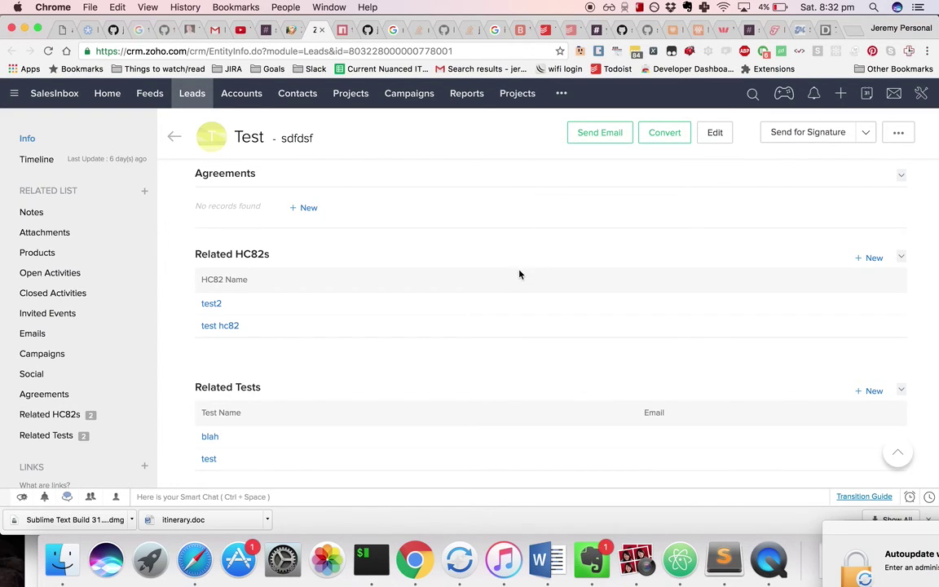
{"action": "scroll", "coordinate": [520, 275], "scroll_direction": "up", "scroll_amount": 10}
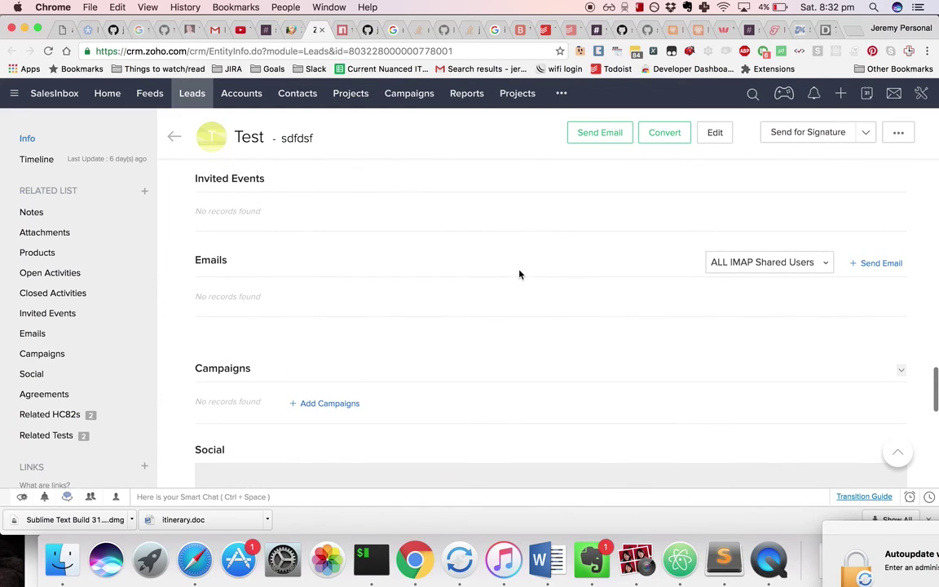